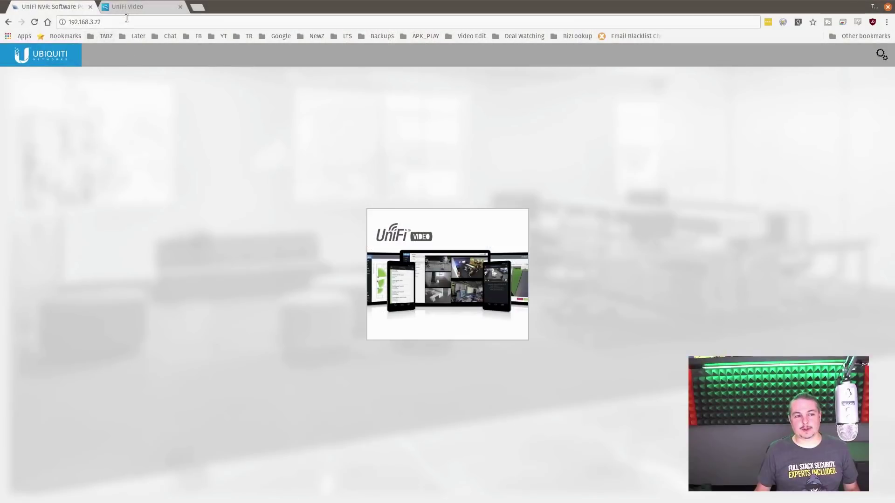
Open the UniFi Video web interface from the NVR portal page at 192.168.3.72
{"action": "left_click", "coordinate": [123, 19]}
{"action": "left_click", "coordinate": [123, 18]}
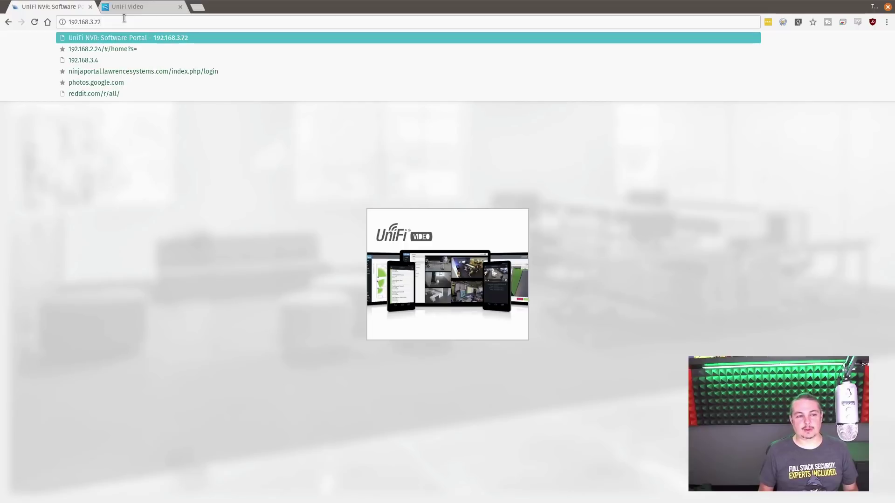
{"action": "left_click", "coordinate": [260, 251]}
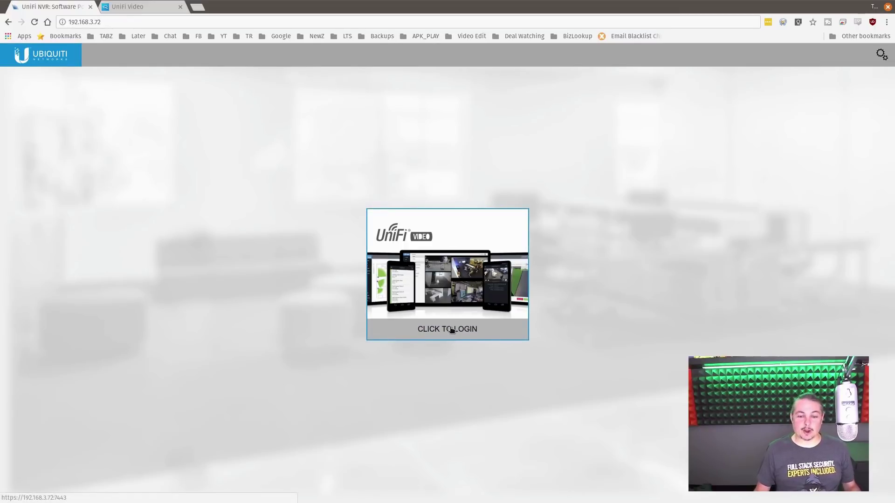
{"action": "left_click", "coordinate": [450, 311]}
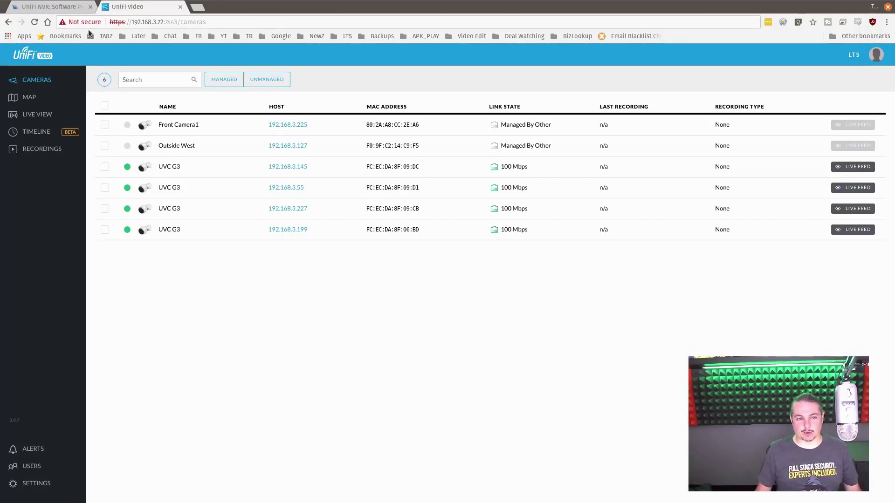
Examine the port and path part of the UniFi Video address
{"action": "left_click", "coordinate": [251, 22]}
{"action": "left_click", "coordinate": [253, 22]}
{"action": "key", "text": "ctrl+shift+Left"}
{"action": "key", "text": "ctrl+shift+Left"}
{"action": "key", "text": "ctrl+shift+Left"}
{"action": "key", "text": "ctrl+shift+Left"}
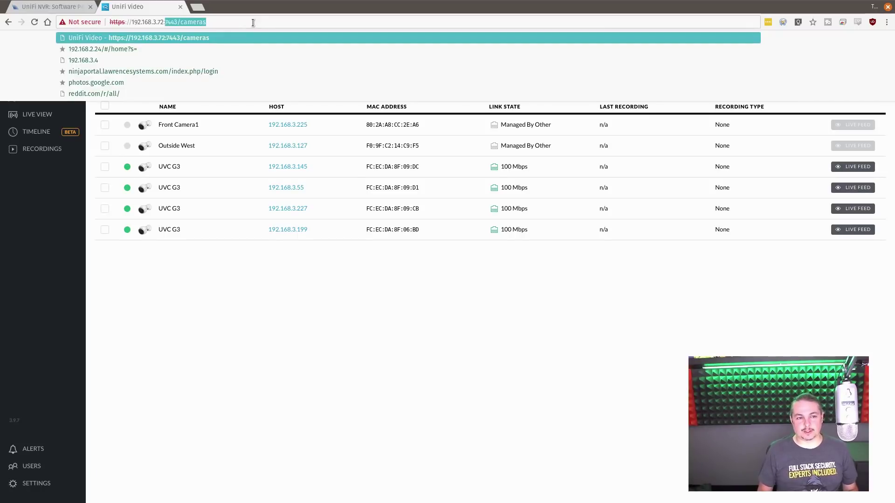
{"action": "key", "text": "End"}
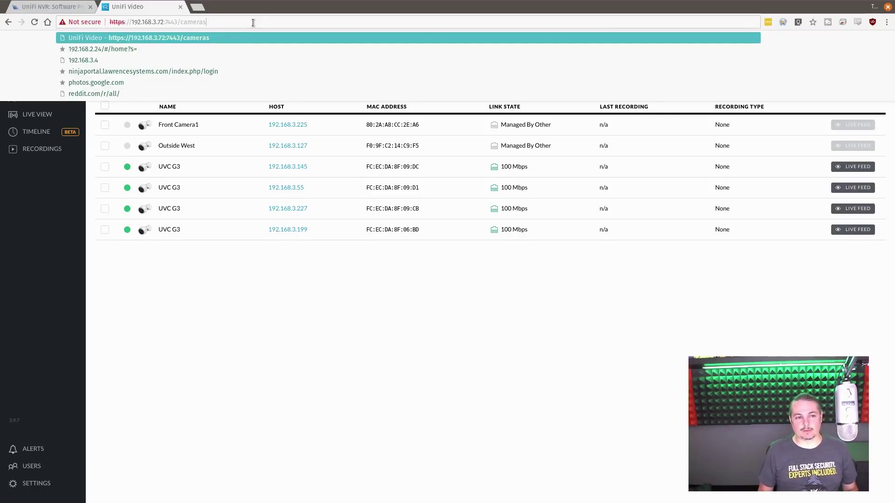
{"action": "left_click", "coordinate": [401, 291]}
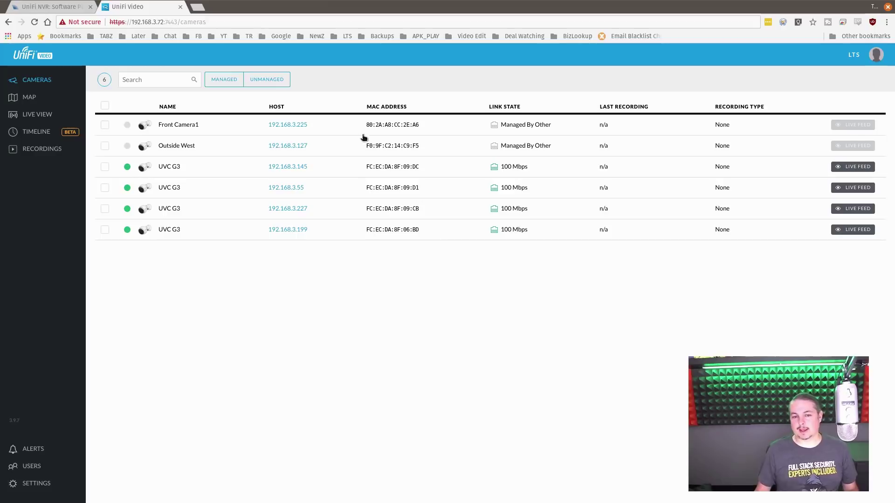
Dismiss the server error on the first UVC G3 camera, then reload the cameras page and proceed past the certificate warning
{"action": "left_click", "coordinate": [206, 166]}
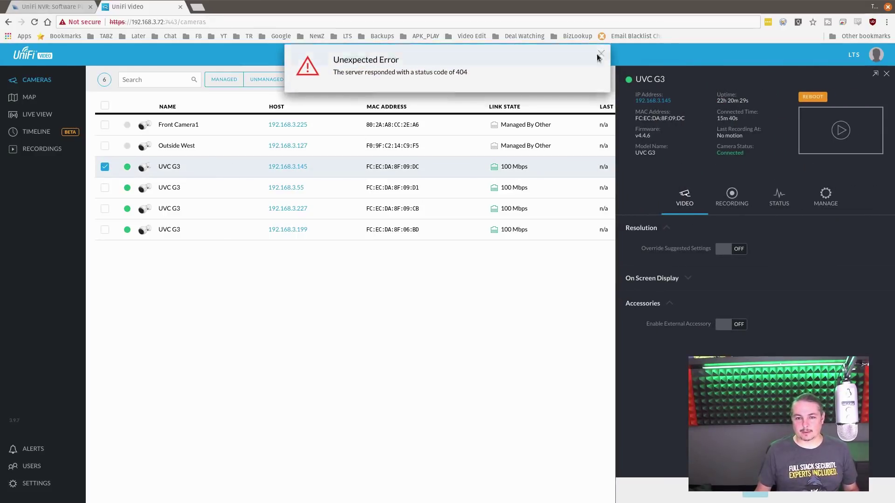
{"action": "left_click", "coordinate": [600, 56]}
{"action": "left_click", "coordinate": [35, 23]}
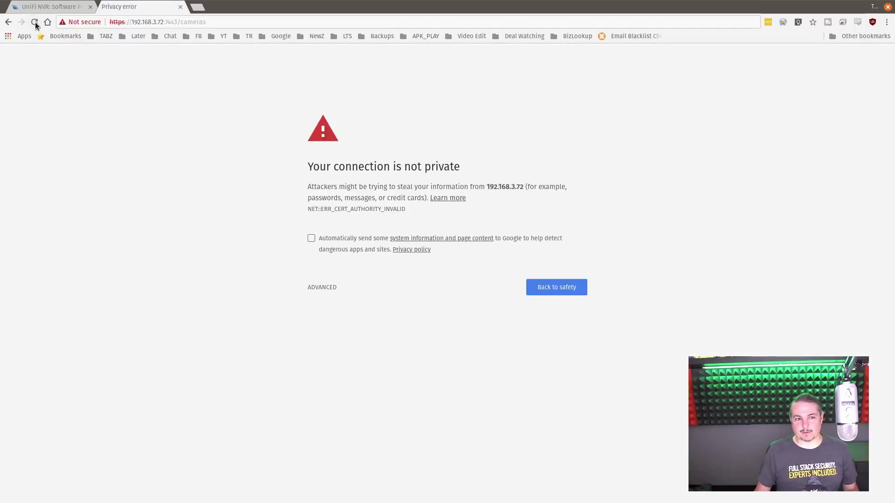
{"action": "left_click", "coordinate": [313, 289]}
{"action": "left_click", "coordinate": [358, 362]}
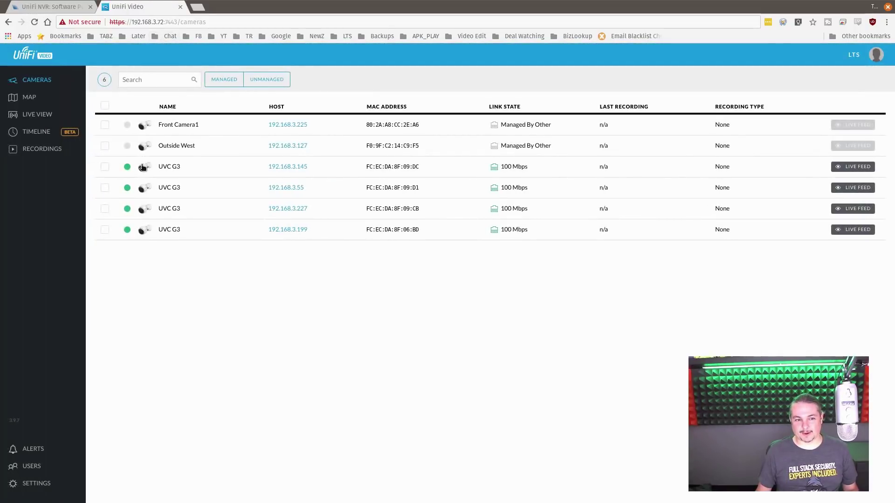
Preview the live feeds of the UVC G3 cameras at 192.168.3.145 and 192.168.3.55, closing each one
{"action": "left_click", "coordinate": [195, 170]}
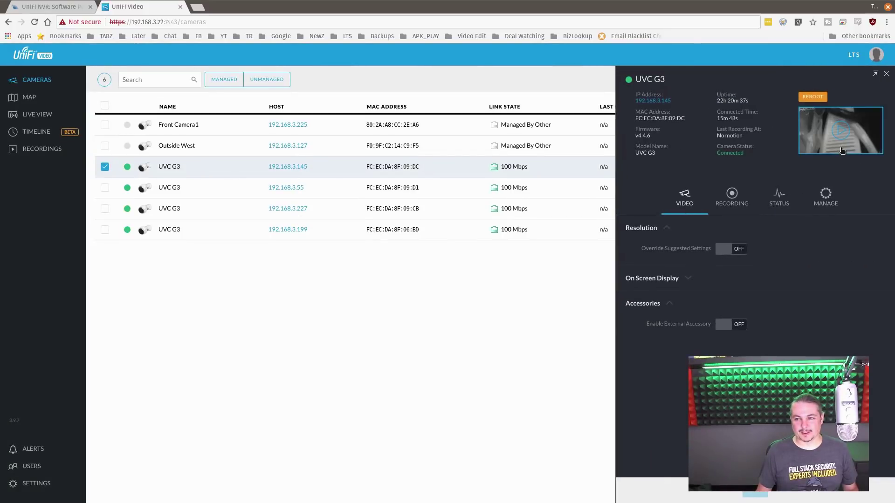
{"action": "left_click", "coordinate": [841, 139]}
{"action": "left_click", "coordinate": [571, 198]}
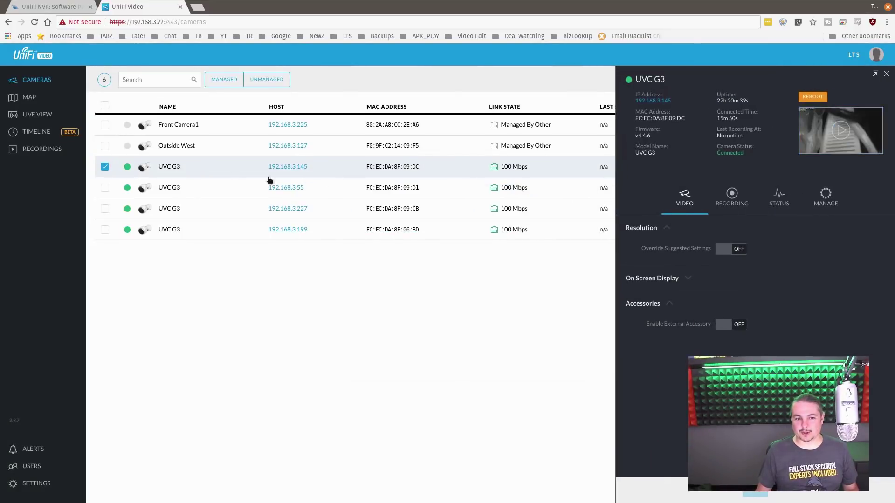
{"action": "left_click", "coordinate": [192, 188]}
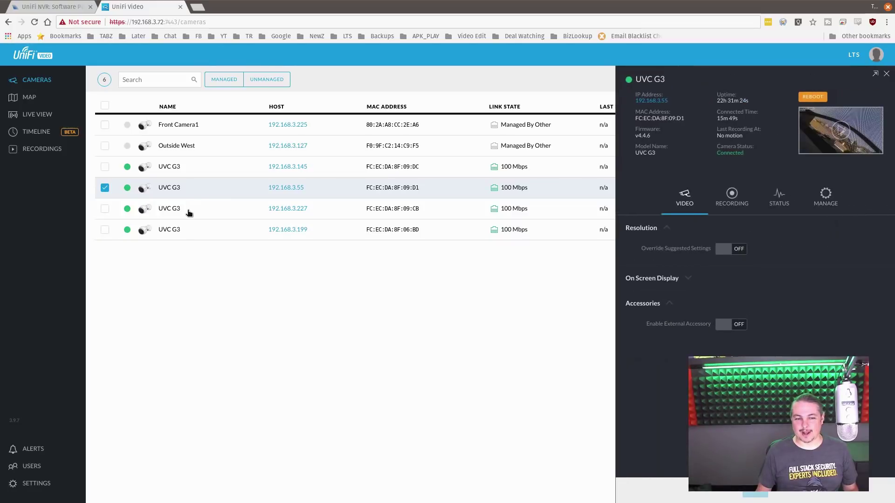
{"action": "left_click", "coordinate": [819, 148]}
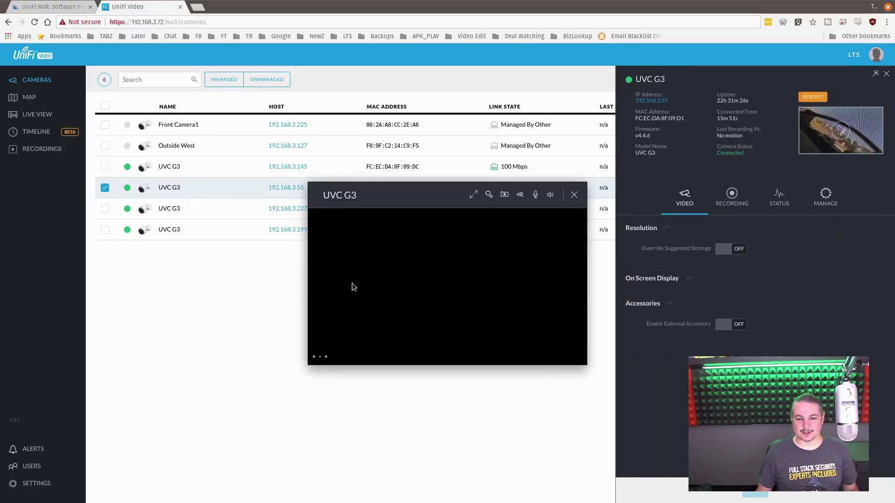
{"action": "left_click", "coordinate": [575, 195]}
Preview the live feeds of the UVC G3 cameras at 192.168.3.227 and 192.168.3.199, closing each one
{"action": "left_click", "coordinate": [196, 209]}
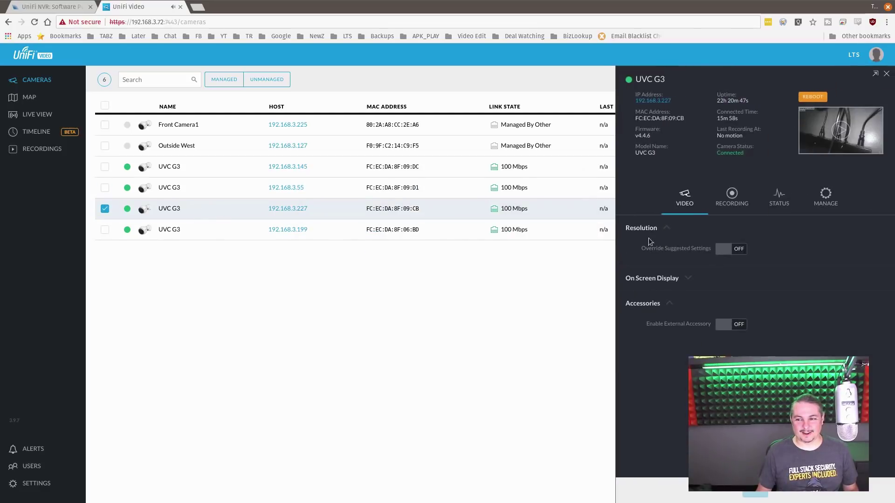
{"action": "left_click", "coordinate": [841, 139]}
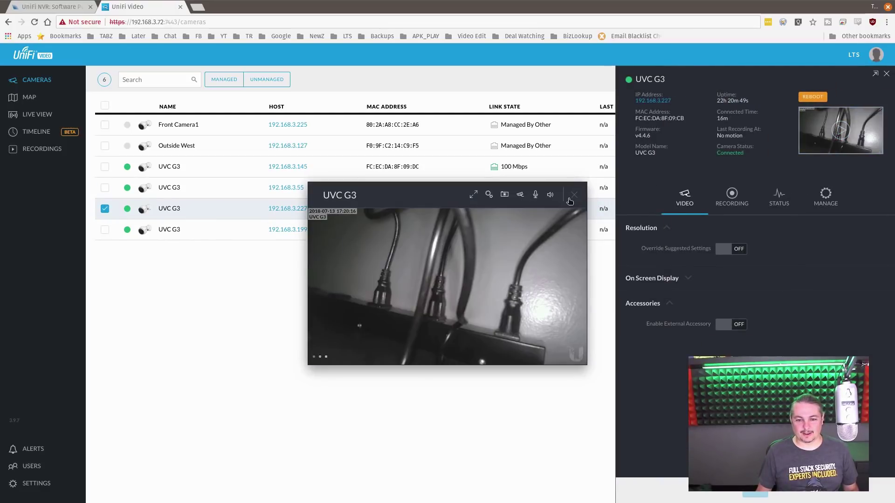
{"action": "left_click", "coordinate": [574, 194]}
{"action": "left_click", "coordinate": [221, 228]}
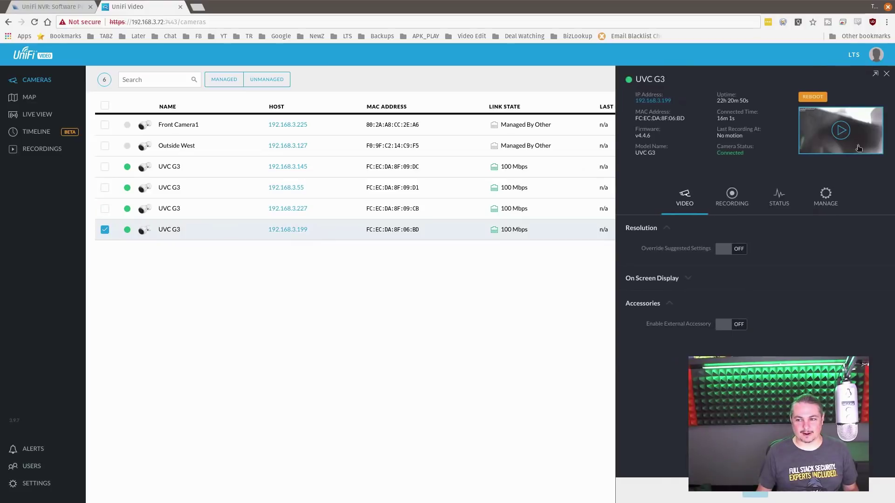
{"action": "left_click", "coordinate": [221, 227]}
{"action": "left_click", "coordinate": [575, 194]}
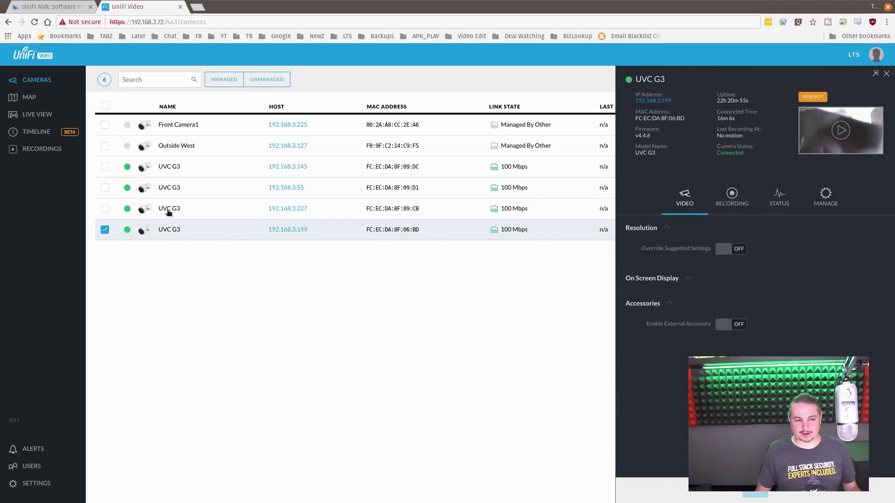
Set all four UVC G3 cameras to Record only motion at High (1920 x 1080) resolution and save
{"action": "left_click", "coordinate": [106, 167]}
{"action": "left_click", "coordinate": [105, 209]}
{"action": "left_click", "coordinate": [105, 188]}
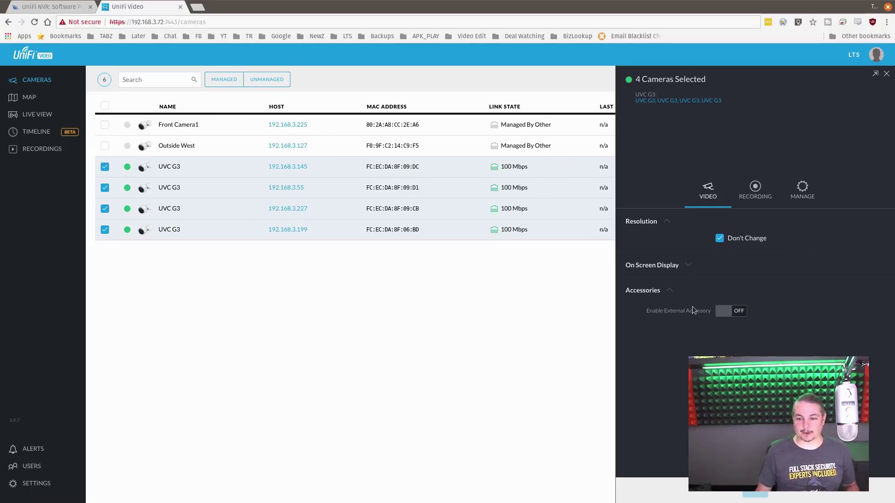
{"action": "left_click", "coordinate": [752, 195]}
{"action": "left_click", "coordinate": [764, 246]}
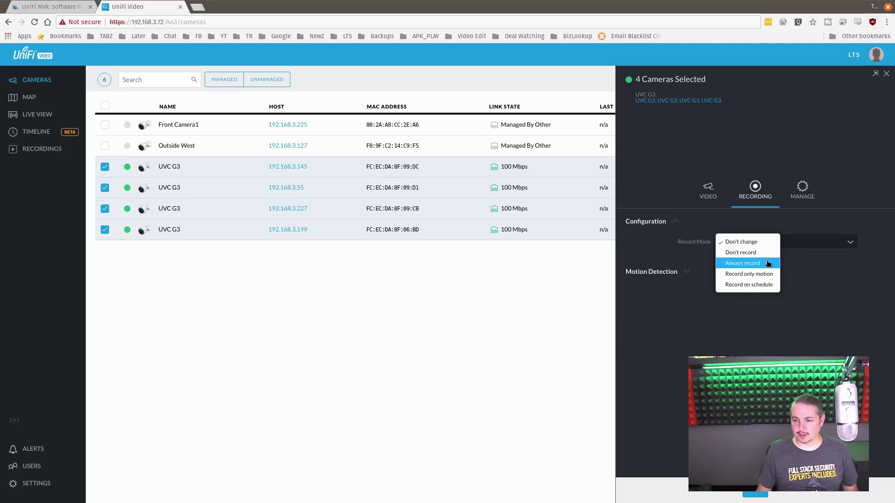
{"action": "left_click", "coordinate": [752, 273]}
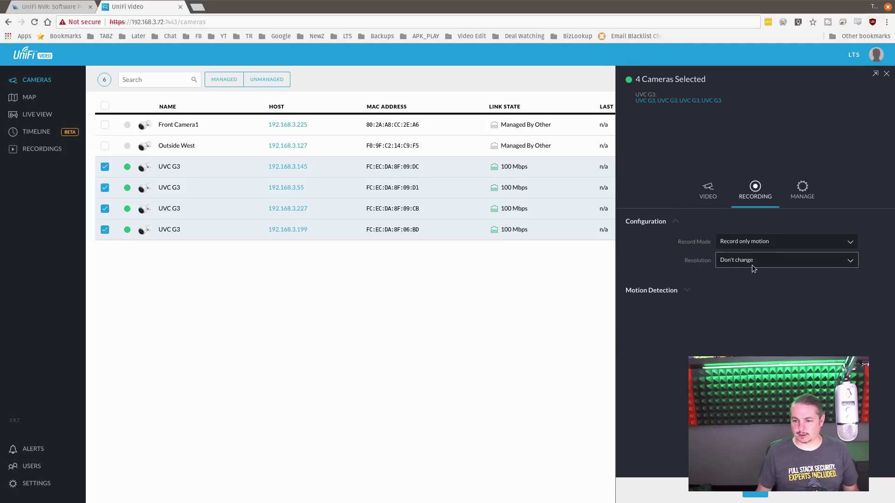
{"action": "left_click", "coordinate": [754, 268]}
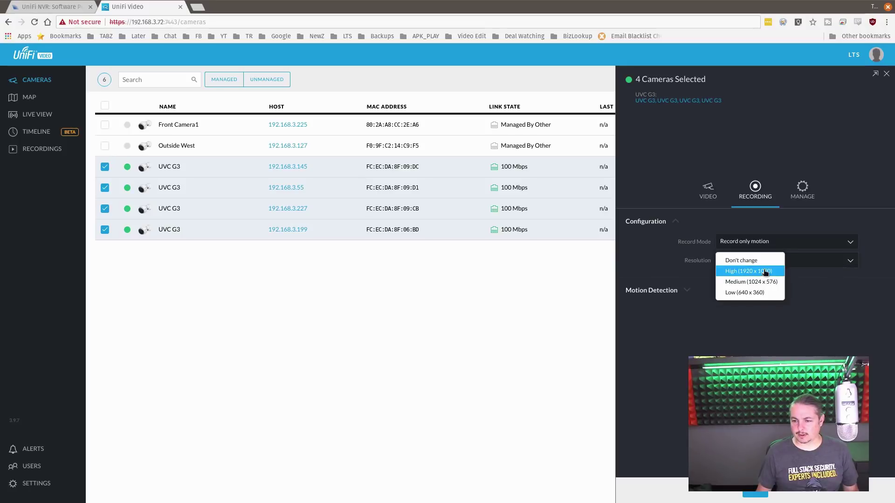
{"action": "left_click", "coordinate": [765, 272]}
{"action": "left_click", "coordinate": [760, 494]}
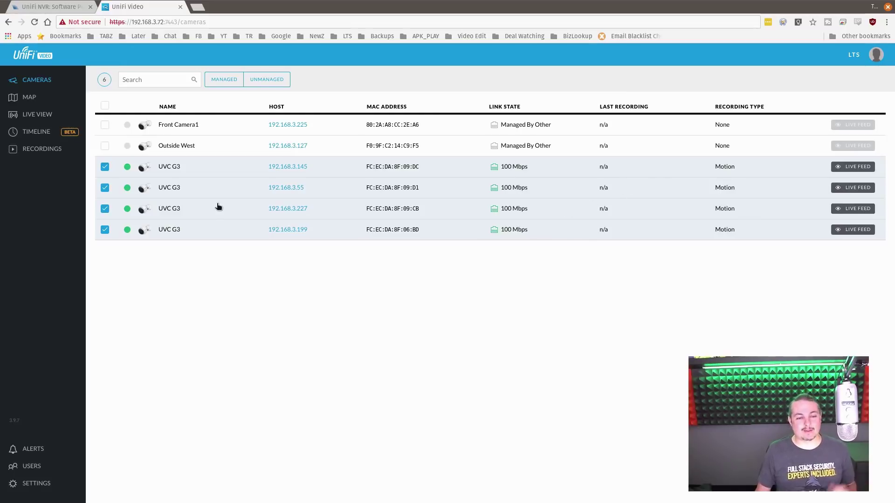
Check the recording settings of the cameras at 192.168.3.145 and 192.168.3.55, and view all cameras live
{"action": "left_click", "coordinate": [211, 176]}
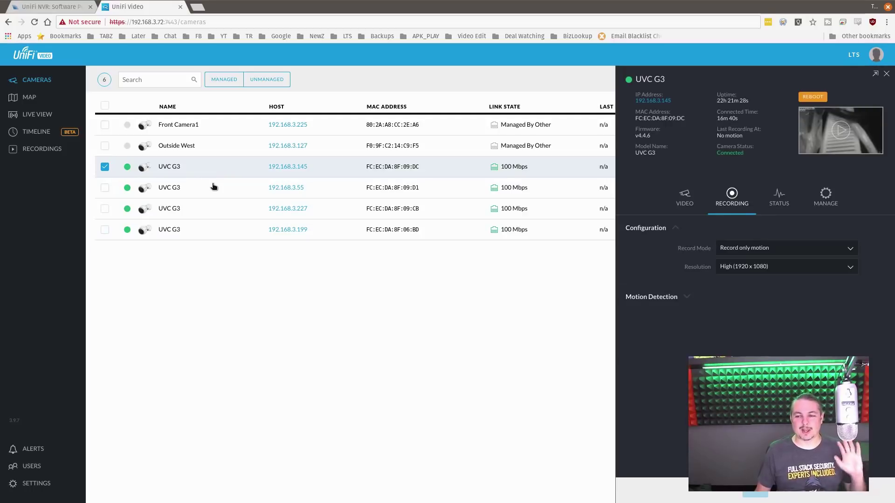
{"action": "left_click", "coordinate": [213, 187]}
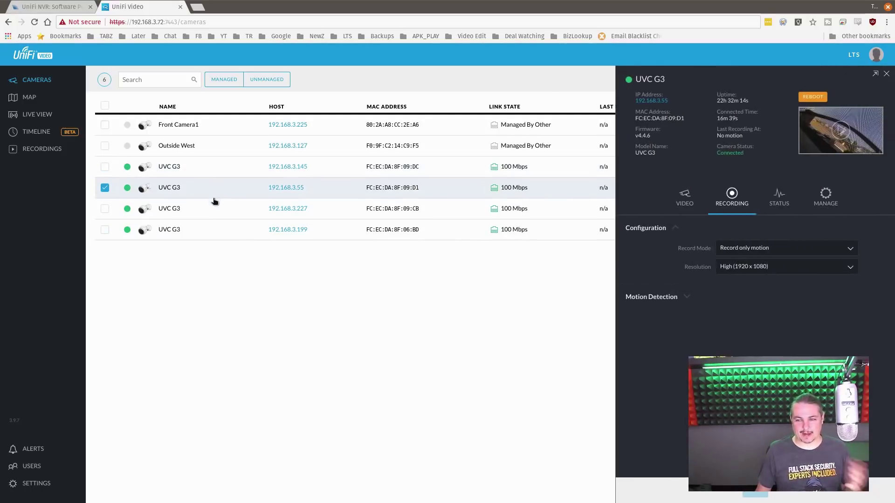
{"action": "left_click", "coordinate": [38, 114]}
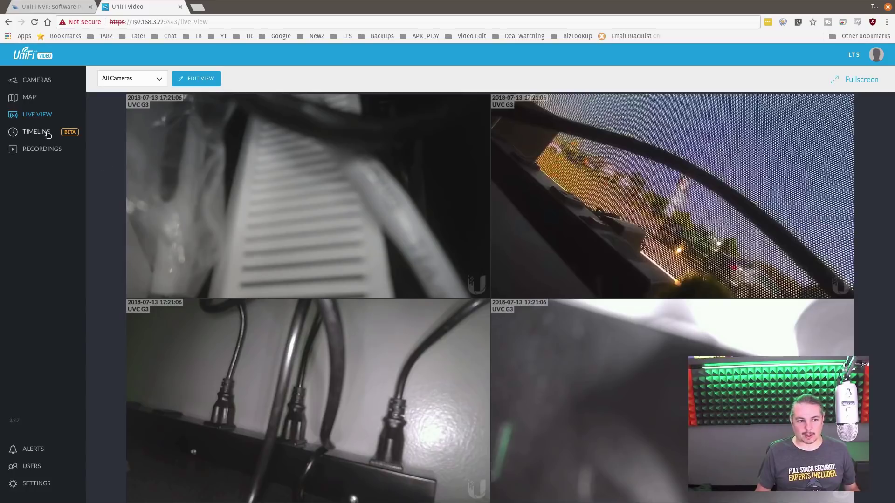
Review the UniFi Video system settings and the NVR's error log
{"action": "left_click", "coordinate": [37, 483]}
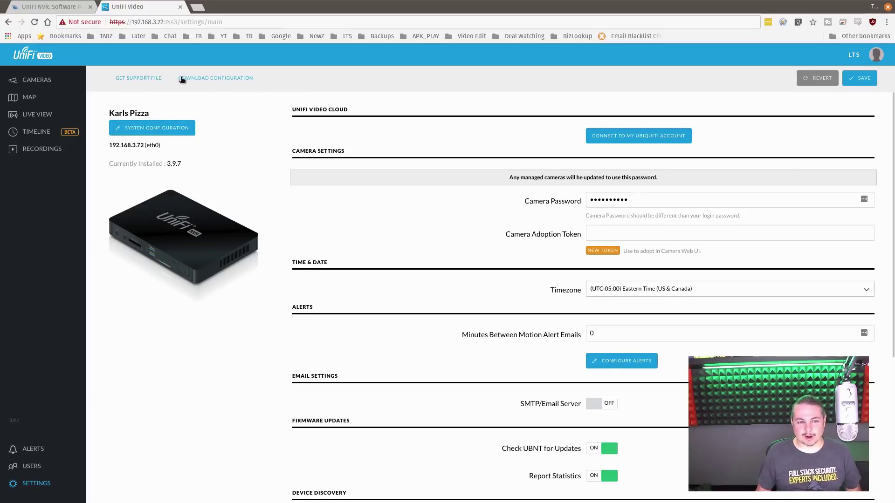
{"action": "scroll", "coordinate": [392, 284], "scroll_direction": "down", "scroll_amount": 5}
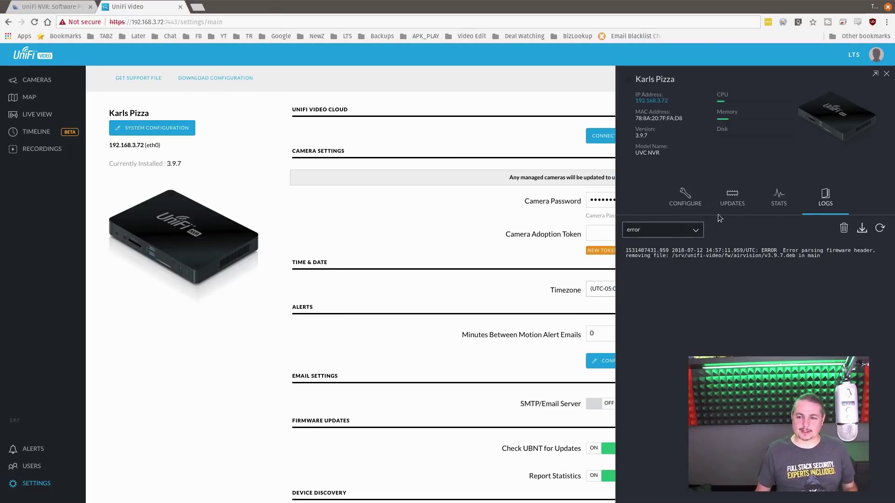
Return to the NVR portal and log in to its device management as root with the account password
{"action": "key", "text": "ctrl+shift+Tab"}
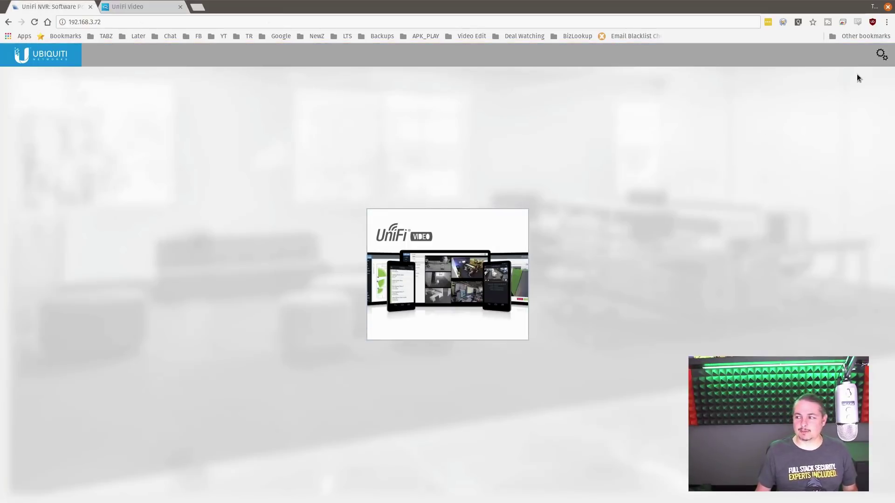
{"action": "left_click", "coordinate": [881, 56]}
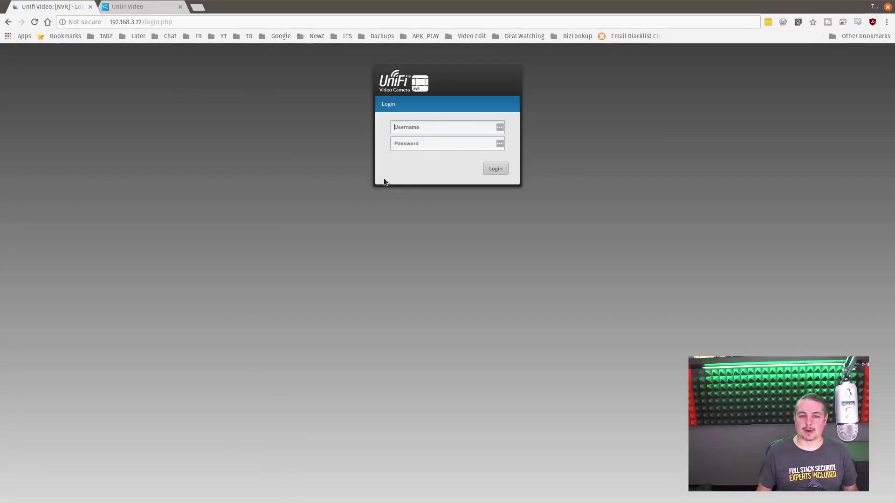
{"action": "type", "text": "root"}
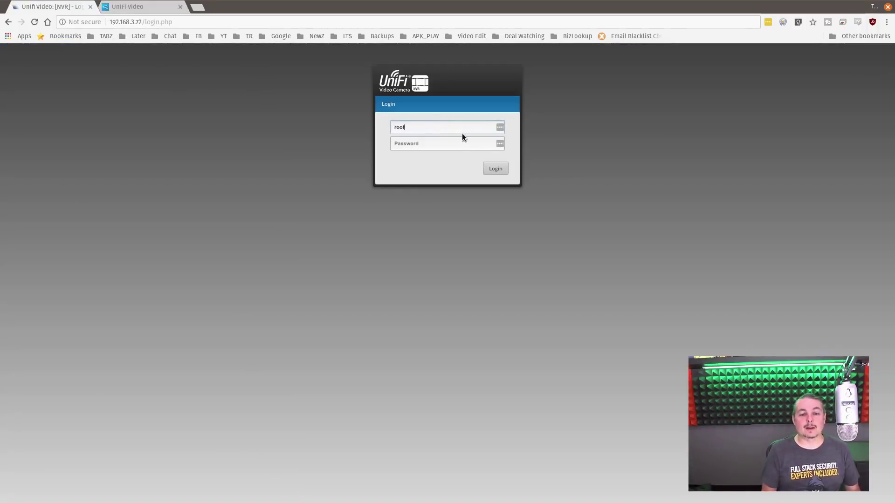
{"action": "key", "text": "Tab"}
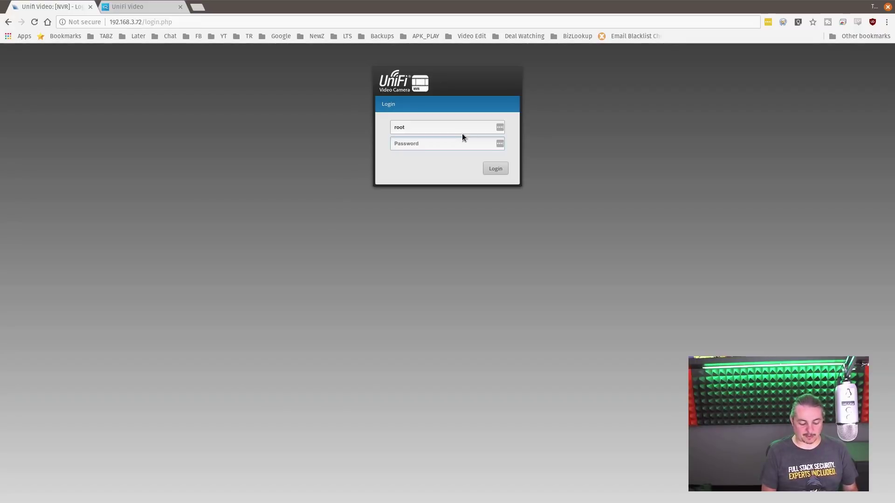
{"action": "type", "text": "*********"}
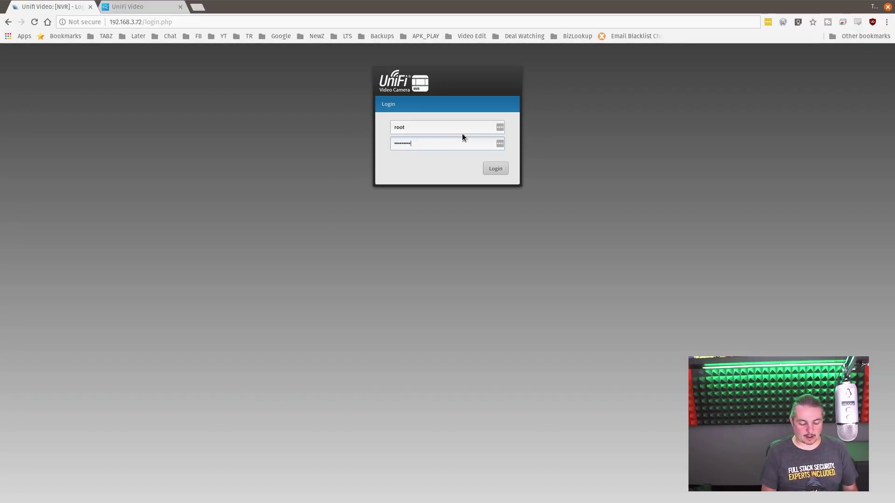
{"action": "key", "text": "Return"}
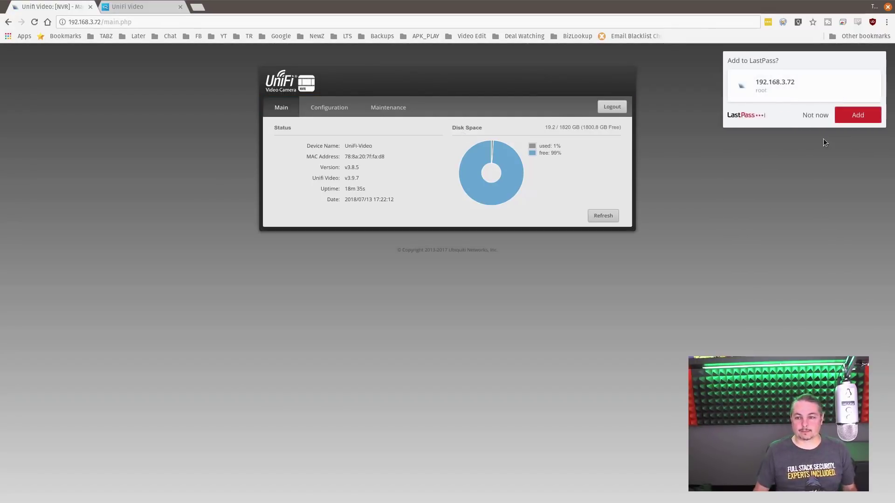
Decline saving the login to LastPass and open the NVR's configuration page
{"action": "left_click", "coordinate": [817, 113]}
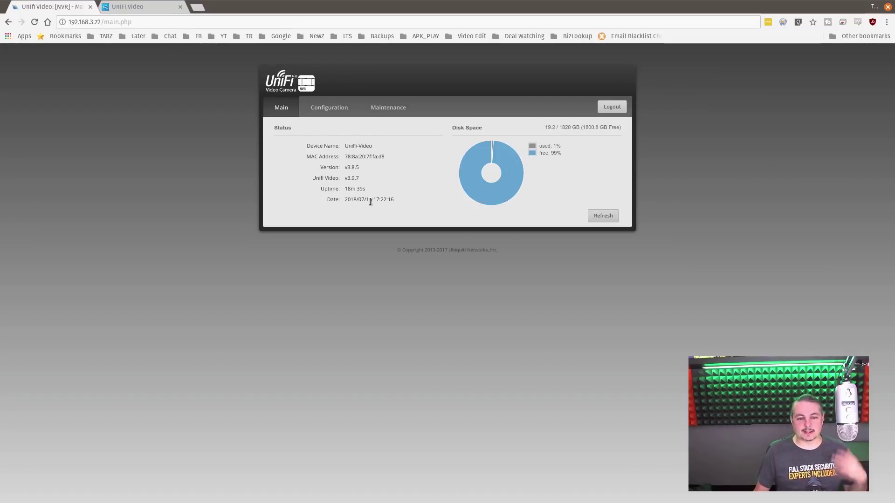
{"action": "left_click", "coordinate": [330, 107]}
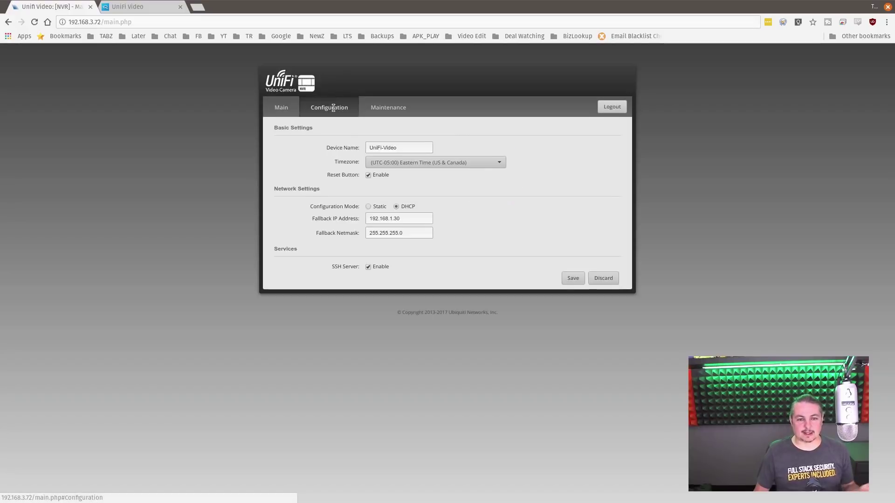
Review the NVR's fallback network settings and maintenance options, and return to its main status page
{"action": "left_click", "coordinate": [412, 219]}
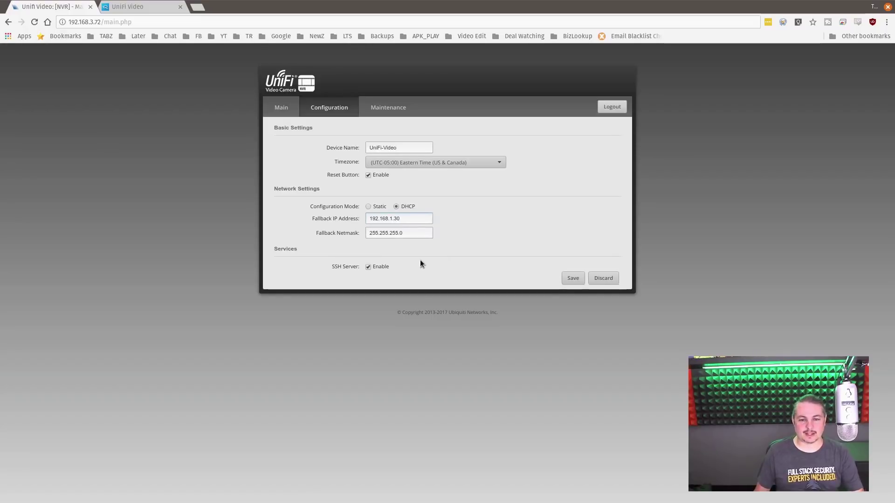
{"action": "left_click", "coordinate": [412, 237]}
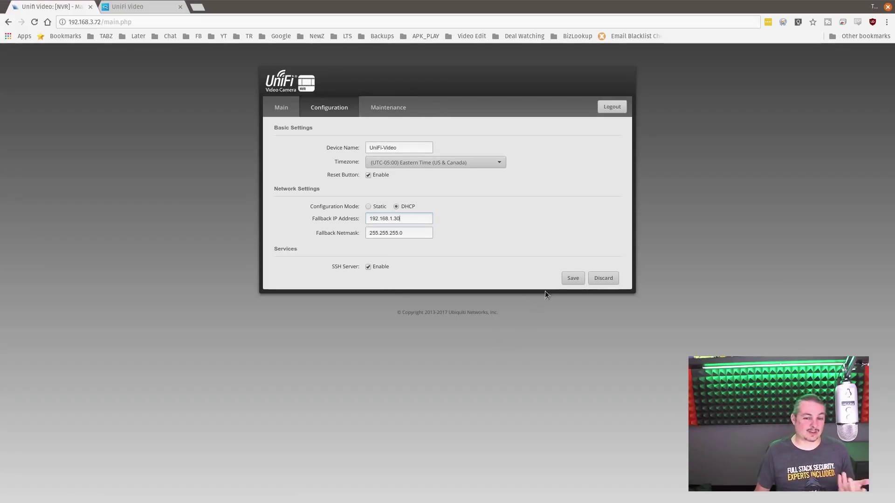
{"action": "left_click", "coordinate": [389, 108]}
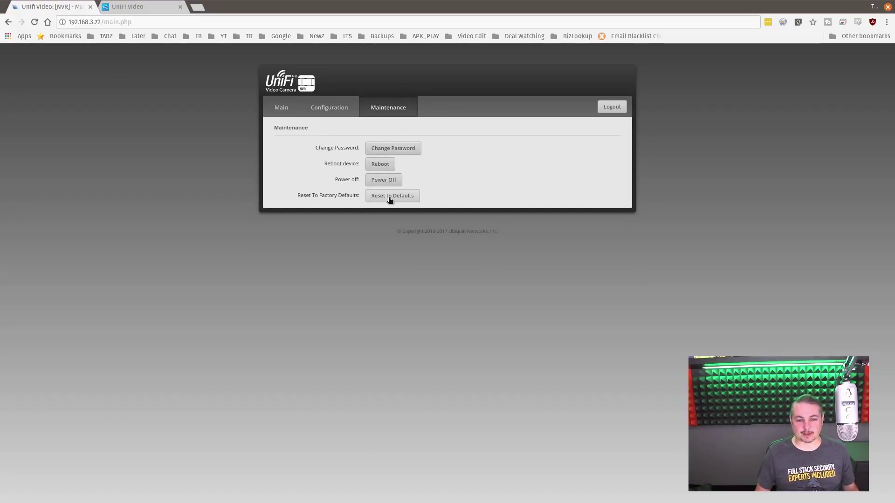
{"action": "left_click", "coordinate": [285, 107]}
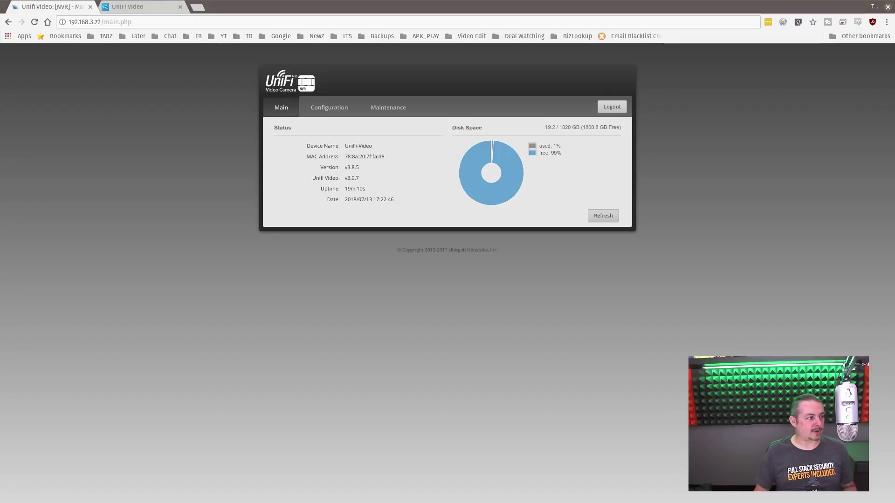
Switch to the NVR's terminal session, highlight its eth0 IP address, and run htop in a maximized window
{"action": "key", "text": "alt+Tab"}
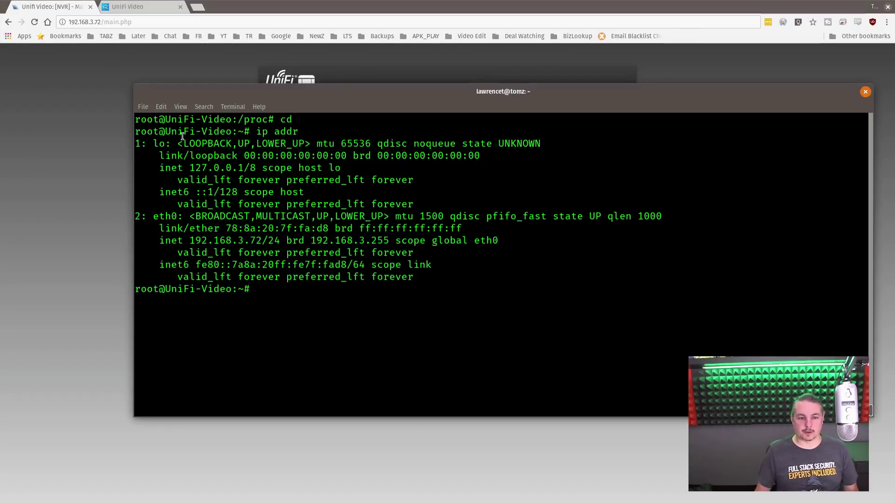
{"action": "left_click_drag", "start_coordinate": [195, 240], "coordinate": [267, 241]}
{"action": "left_click", "coordinate": [608, 276]}
{"action": "type", "text": "htop"}
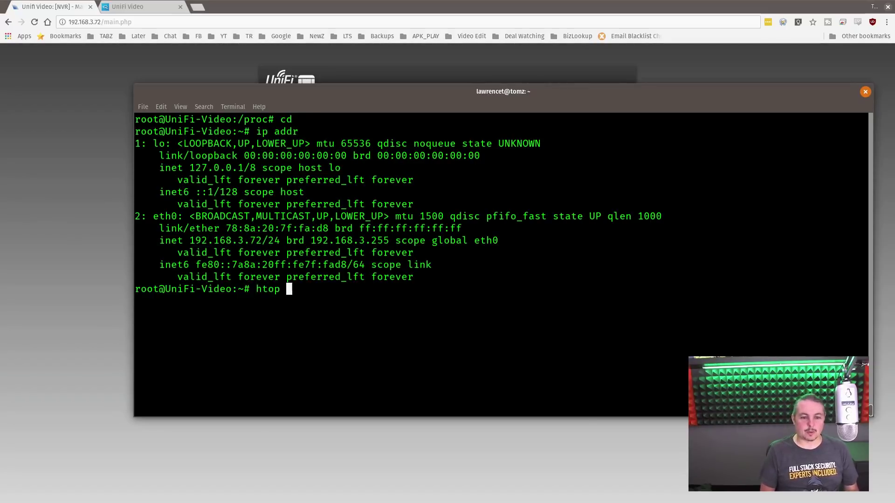
{"action": "key", "text": "Return"}
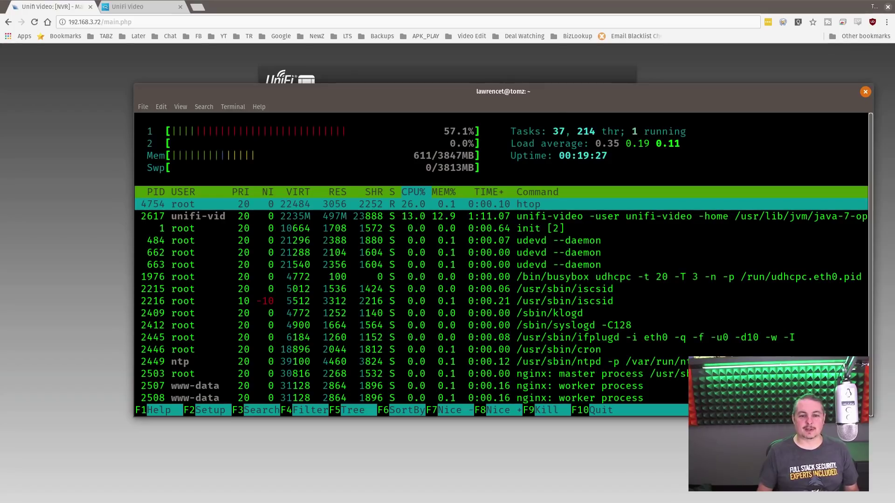
{"action": "double_click", "coordinate": [528, 89]}
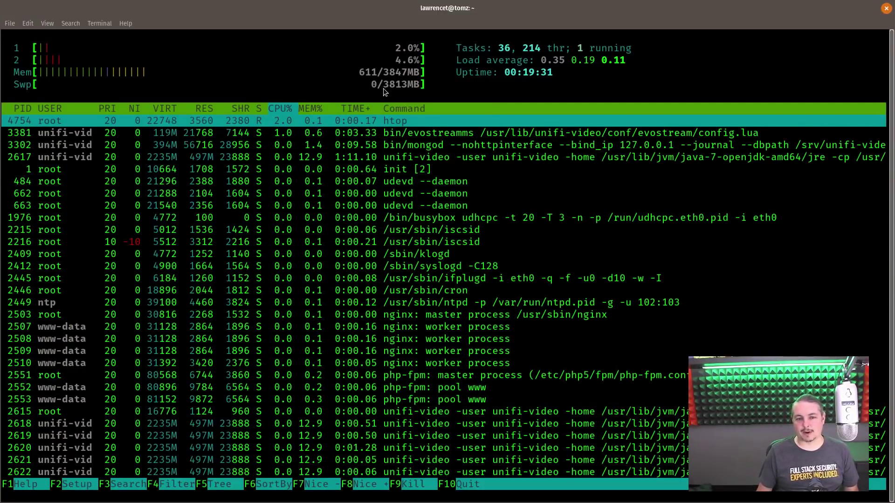
Leave htop, change to /proc/ and print cpuinfo, highlighting the processor's model name
{"action": "type", "text": "cd /var/"}
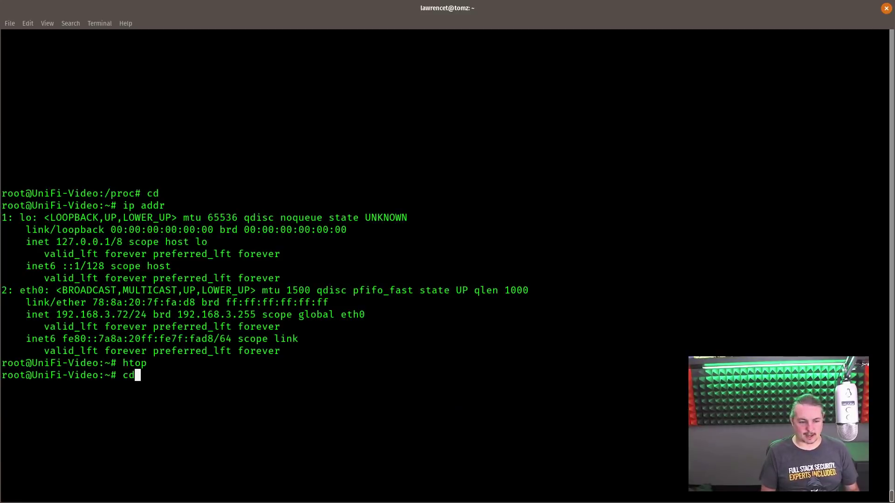
{"action": "key", "text": "BackSpace"}
{"action": "key", "text": "BackSpace"}
{"action": "key", "text": "BackSpace"}
{"action": "key", "text": "BackSpace"}
{"action": "type", "text": "proc/"}
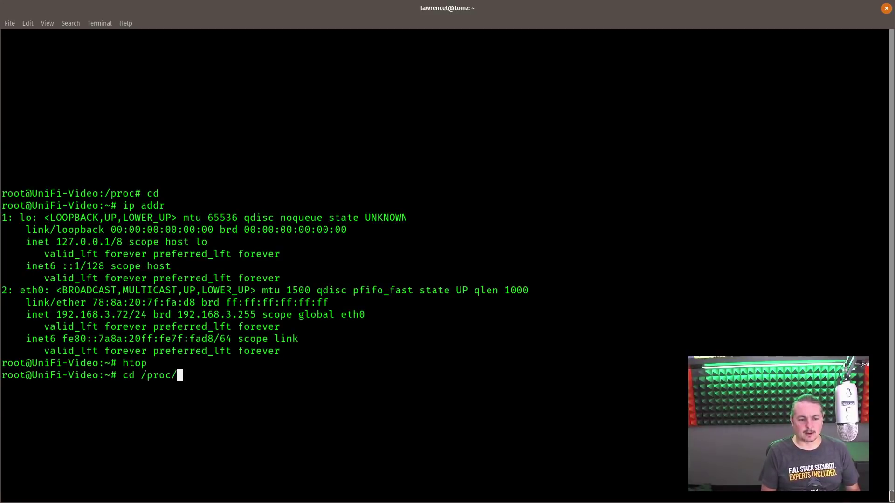
{"action": "key", "text": "Return"}
{"action": "type", "text": "cat cpuinfo"}
{"action": "key", "text": "Return"}
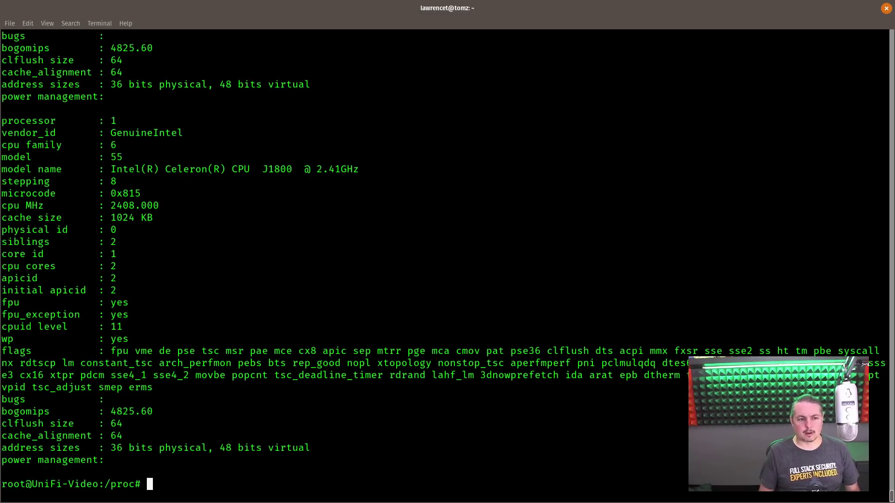
{"action": "left_click_drag", "start_coordinate": [111, 169], "coordinate": [363, 168]}
{"action": "left_click", "coordinate": [351, 214]}
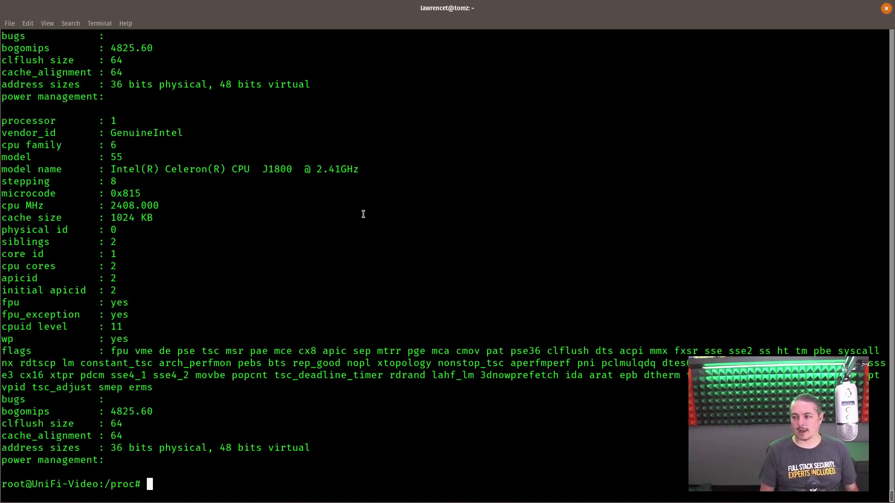
Return to the home directory, clear the terminal, and print the kernel information with uname -a
{"action": "type", "text": "cd"}
{"action": "key", "text": "Return"}
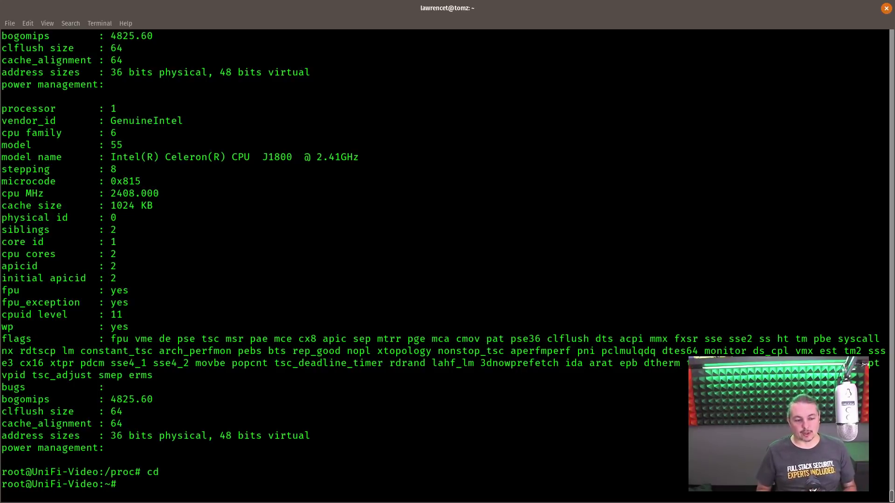
{"action": "type", "text": "clear"}
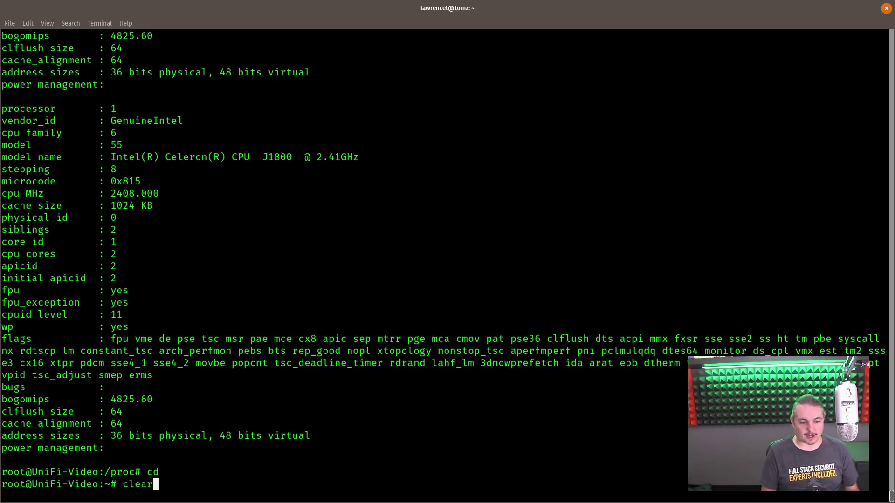
{"action": "key", "text": "Return"}
{"action": "type", "text": "una"}
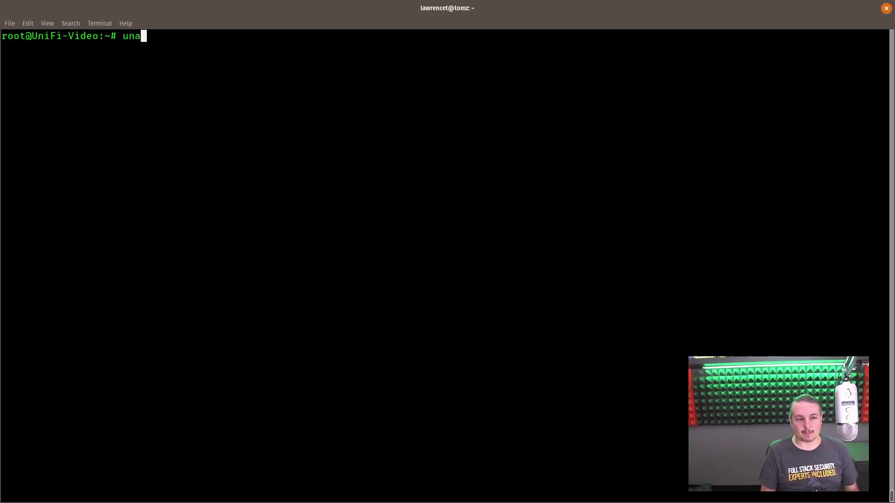
{"action": "type", "text": "me -a"}
{"action": "key", "text": "Return"}
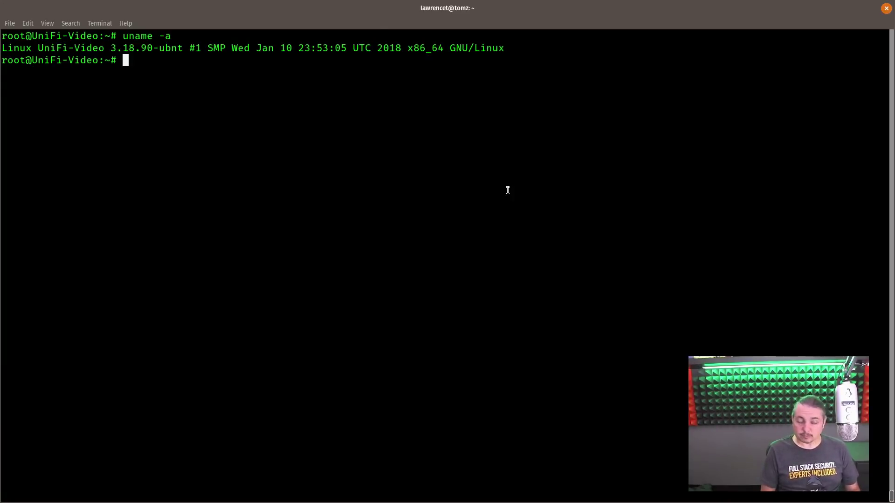
Restore the terminal's window size, switch back to the browser's UniFi Video page, and close the NVR's log details
{"action": "double_click", "coordinate": [693, 3]}
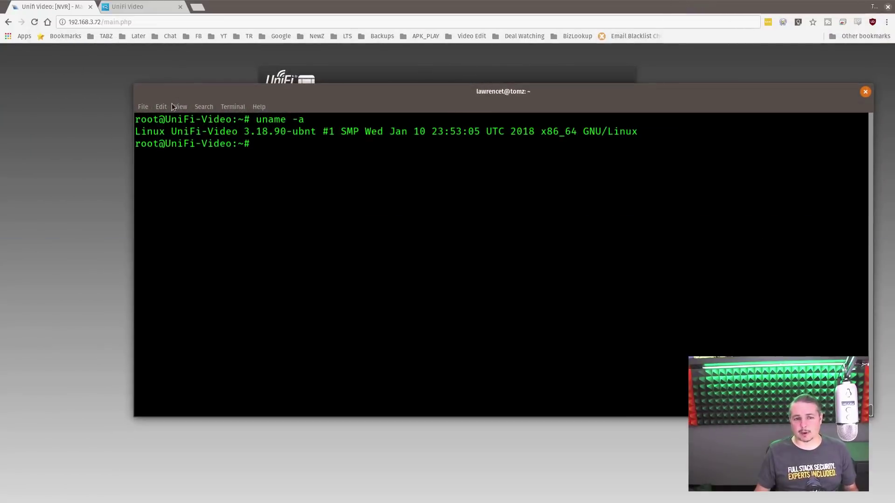
{"action": "left_click", "coordinate": [103, 122]}
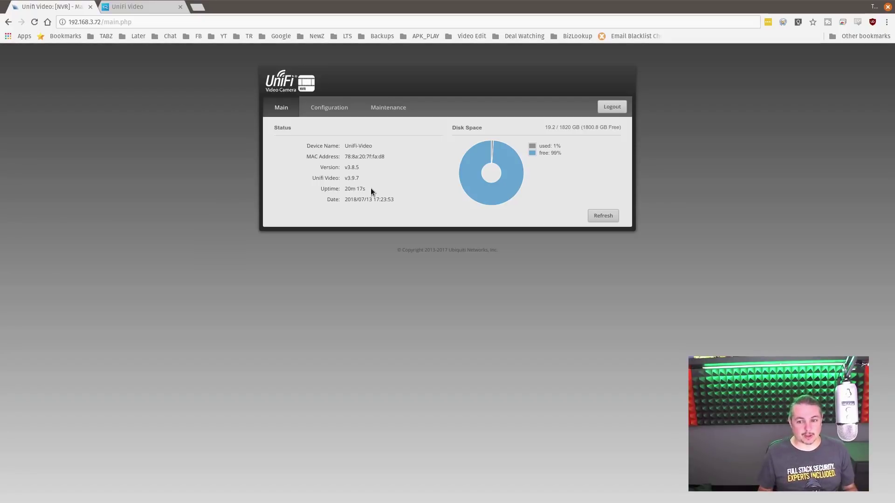
{"action": "left_click", "coordinate": [135, 6]}
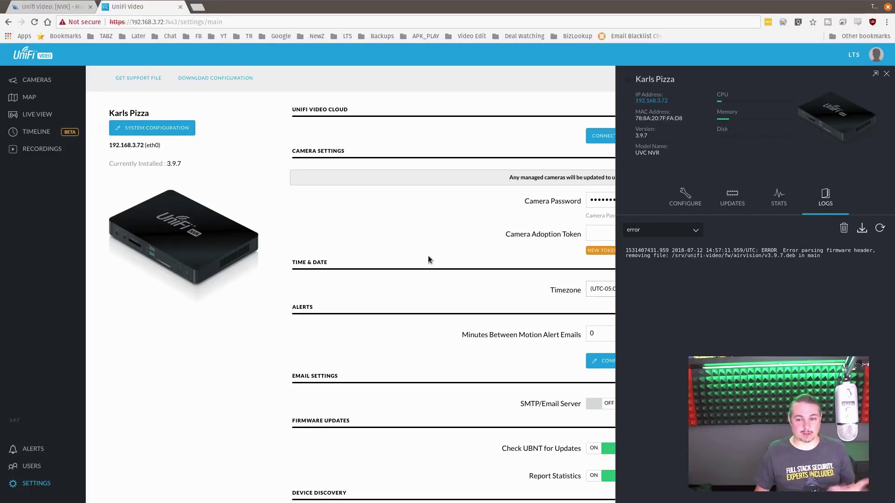
{"action": "left_click", "coordinate": [887, 75]}
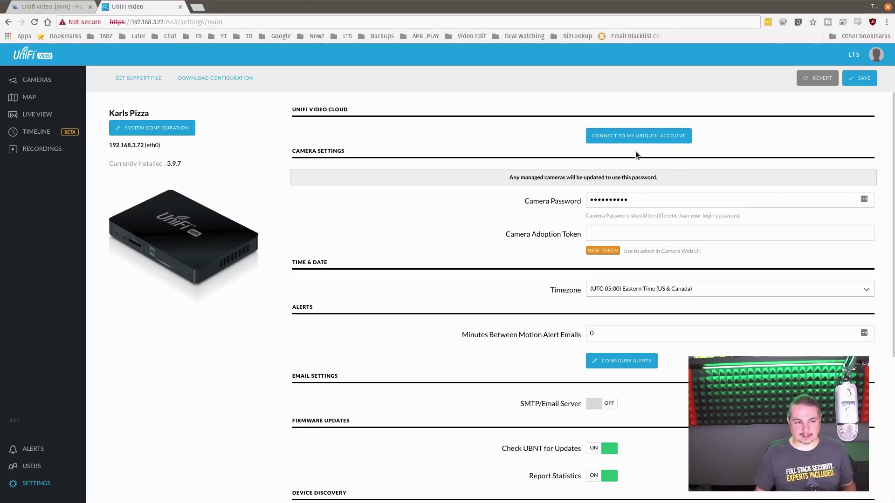
Open the recordings and play the second and then the first motion recording in the list
{"action": "left_click", "coordinate": [46, 150]}
{"action": "left_click", "coordinate": [345, 132]}
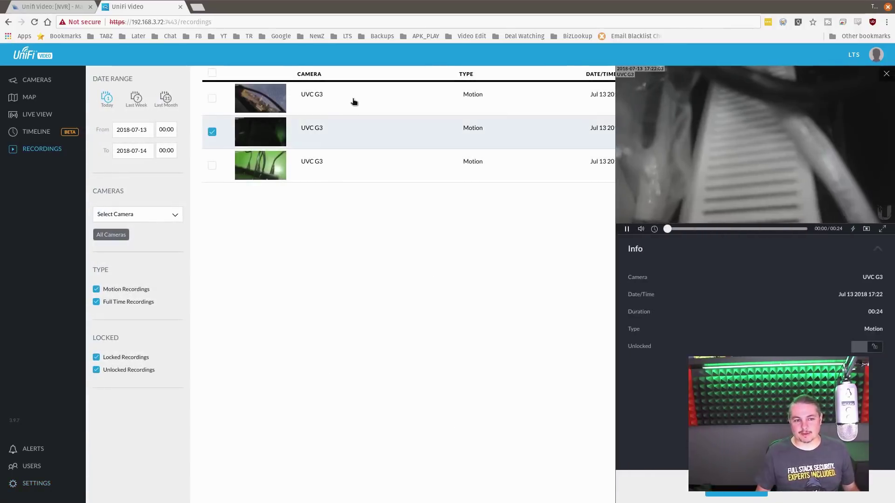
{"action": "left_click", "coordinate": [351, 99]}
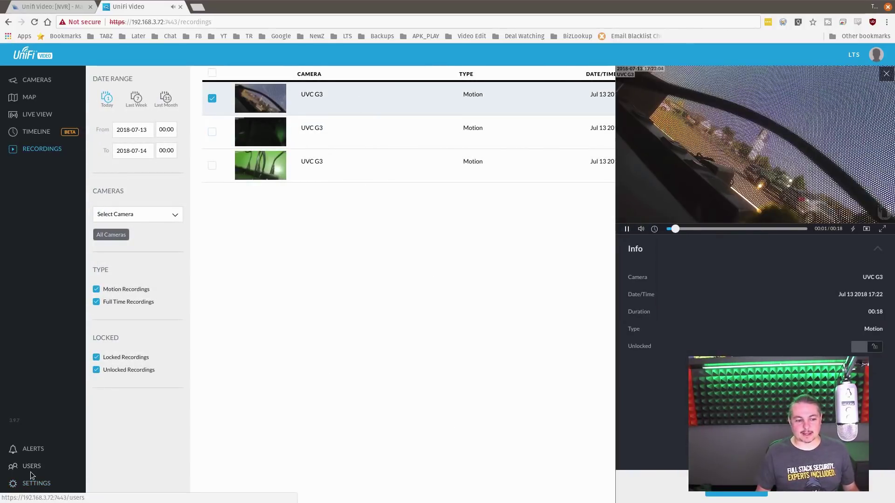